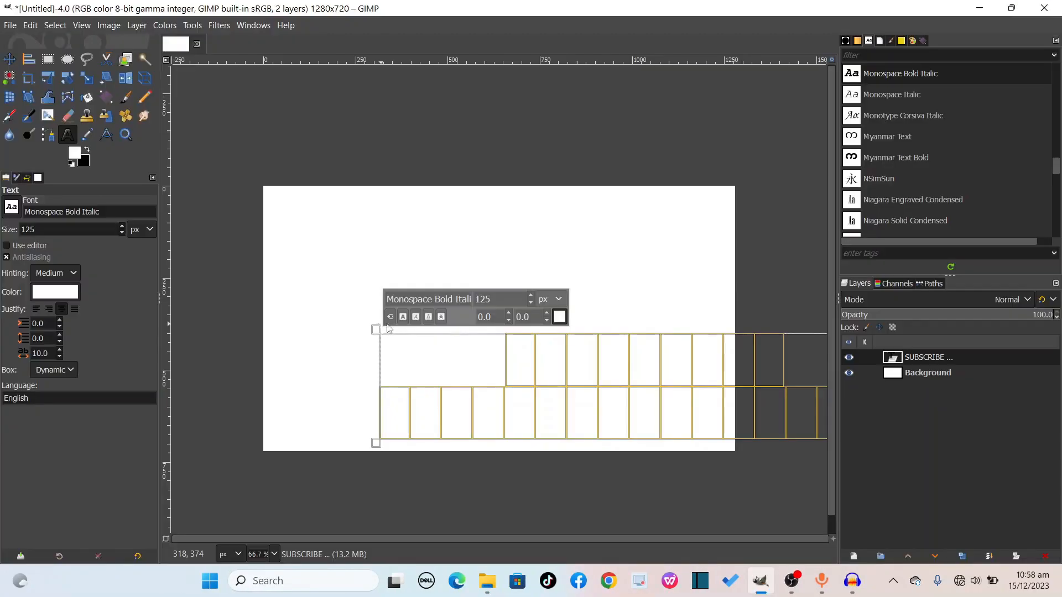
# Step: Change the colour of the selected SUBSCRIBE / WATCH OTHER VIDEOS text to black (000000)
pyautogui.click(560, 310)
pyautogui.moveTo(417, 304); pyautogui.dragTo(464, 419)
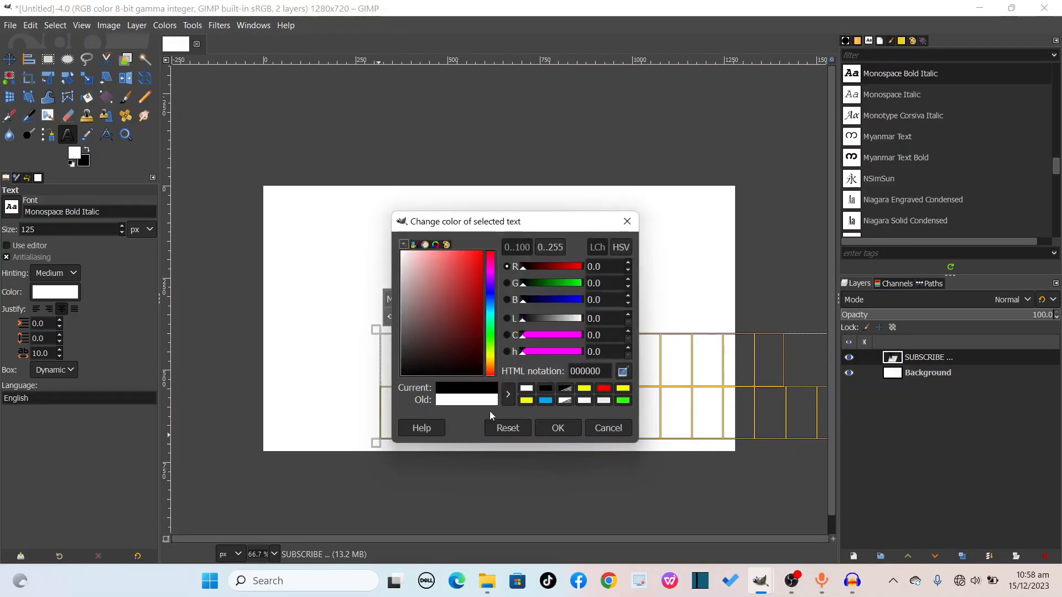
pyautogui.click(558, 427)
# Step: Reduce the selected text to 96 px and move the text block to the middle of the canvas
pyautogui.click(532, 302)
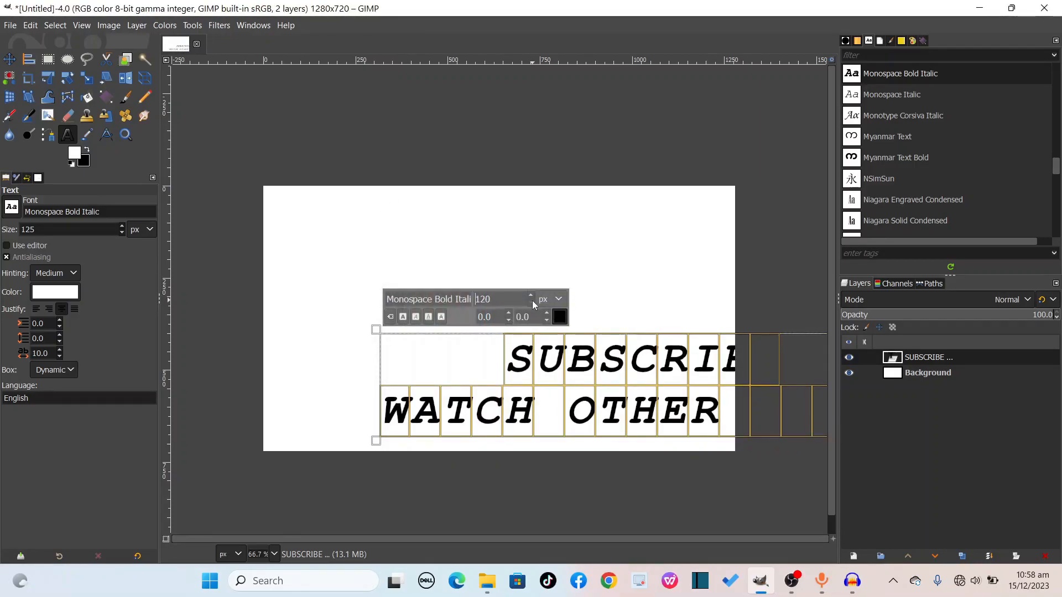
pyautogui.click(9, 59)
pyautogui.moveTo(527, 398); pyautogui.dragTo(422, 346)
pyautogui.click(431, 252)
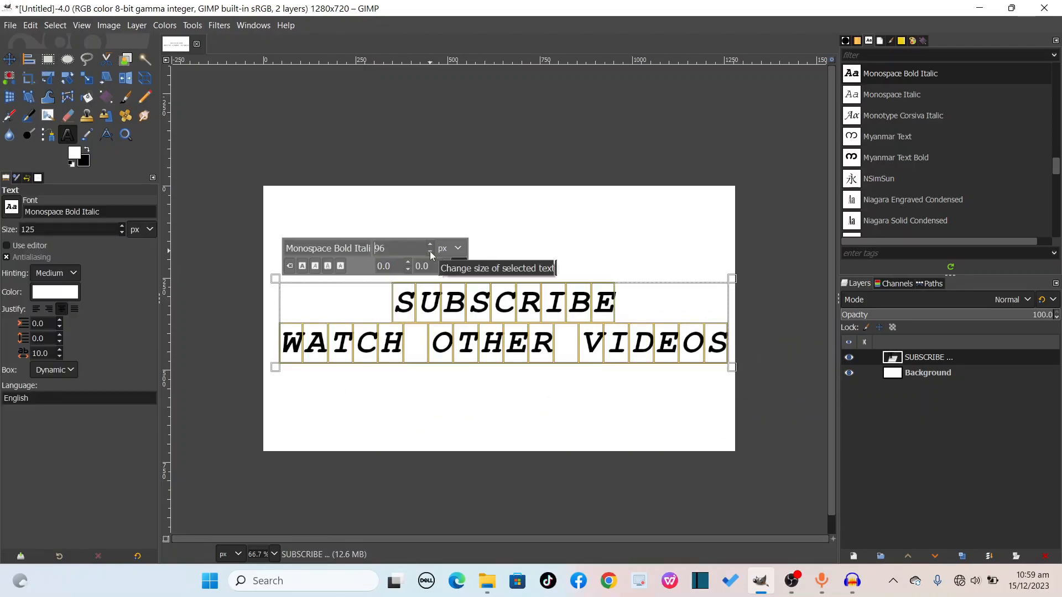
# Step: Try the Oswald, Oswald Bold, Oswald Light and Oswald Medium fonts one after another on the selected text
pyautogui.scroll(-5, 935, 184)
pyautogui.scroll(-2, 935, 188)
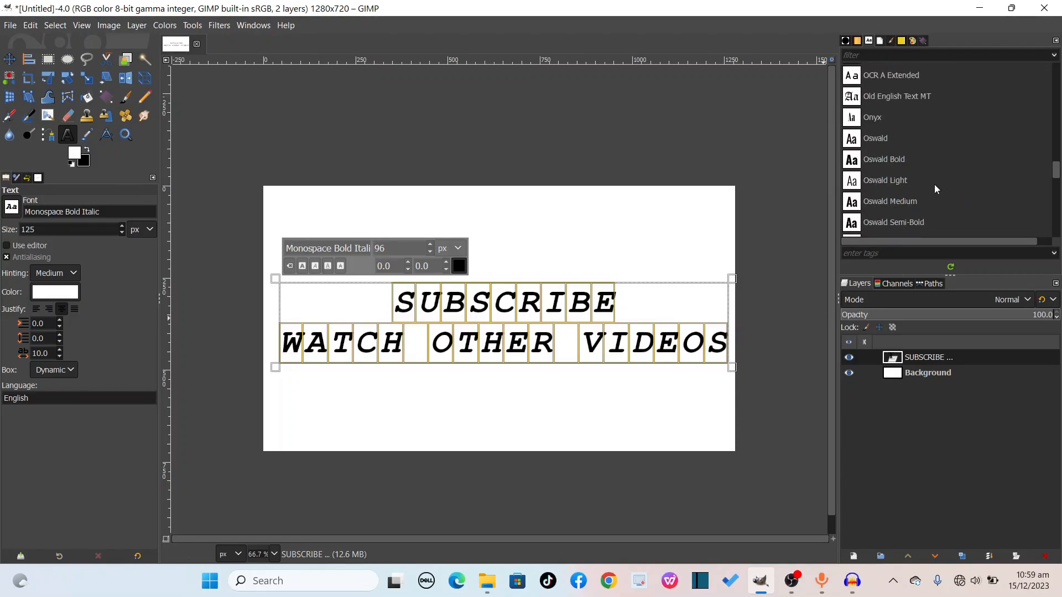
pyautogui.click(872, 142)
pyautogui.click(878, 161)
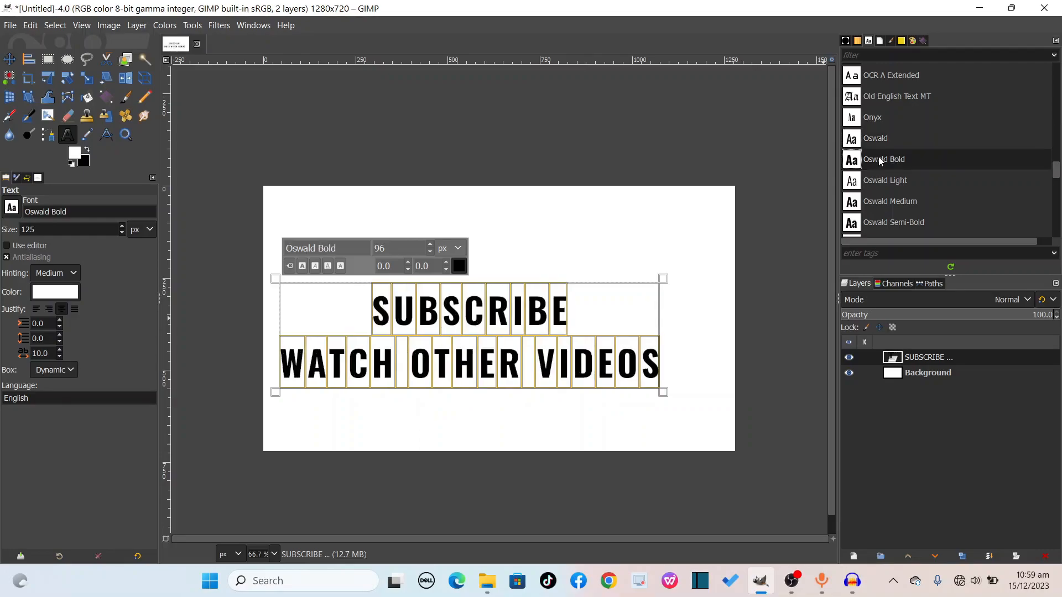
pyautogui.click(880, 182)
pyautogui.click(893, 201)
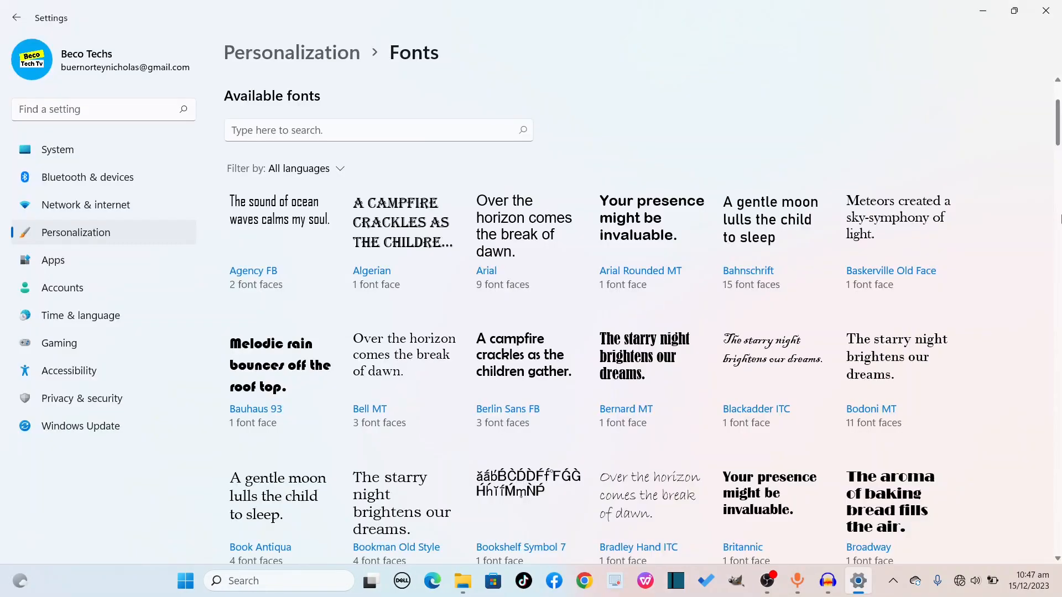
# Step: Open the downloaded Oswald archive in WinRAR and extract it to an Oswald folder in Downloads
pyautogui.click(464, 586)
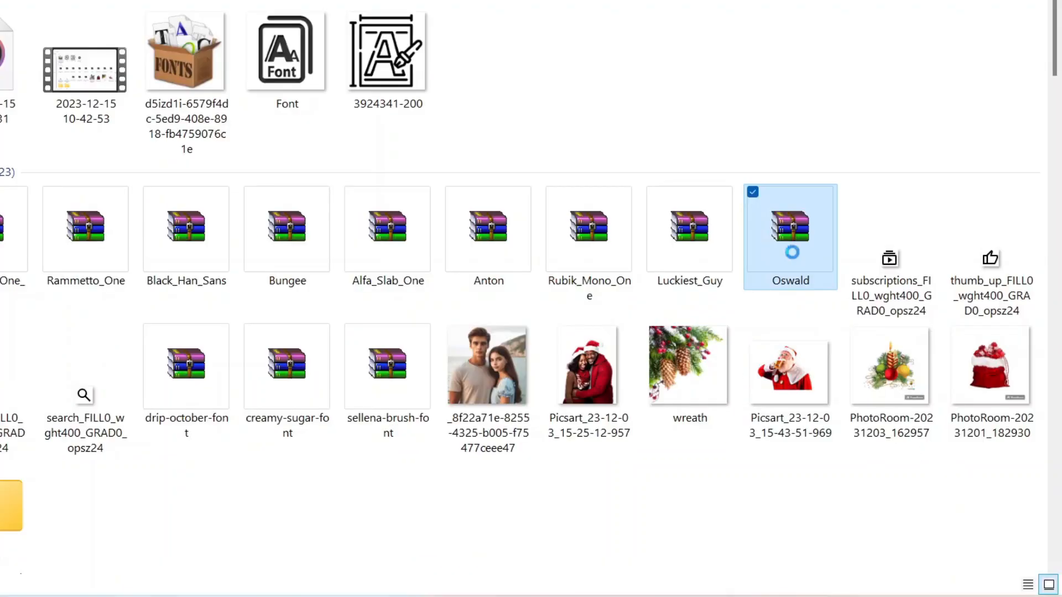
pyautogui.rightClick(855, 302)
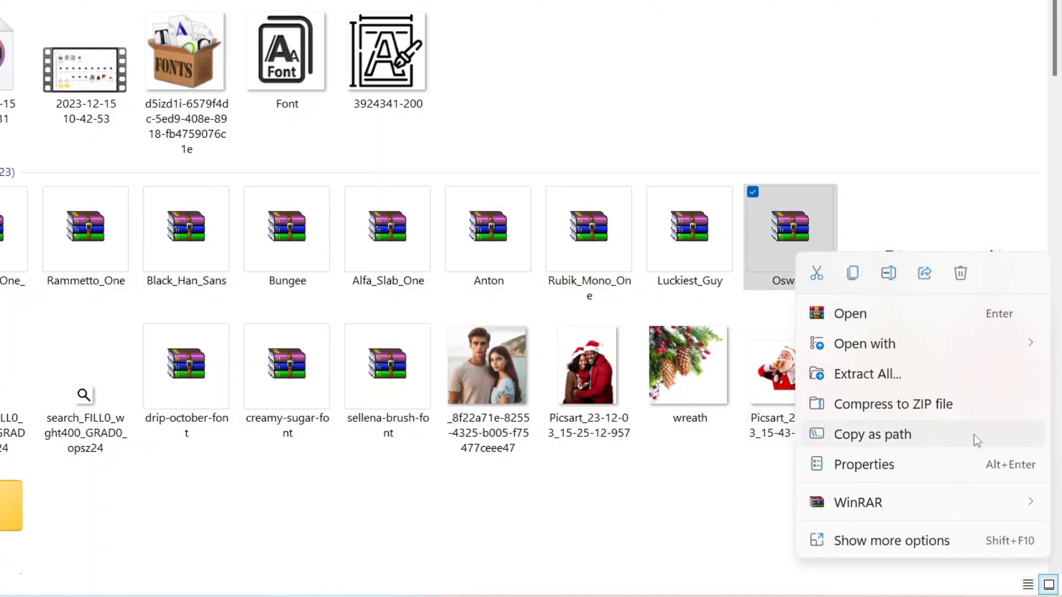
pyautogui.moveTo(954, 507)
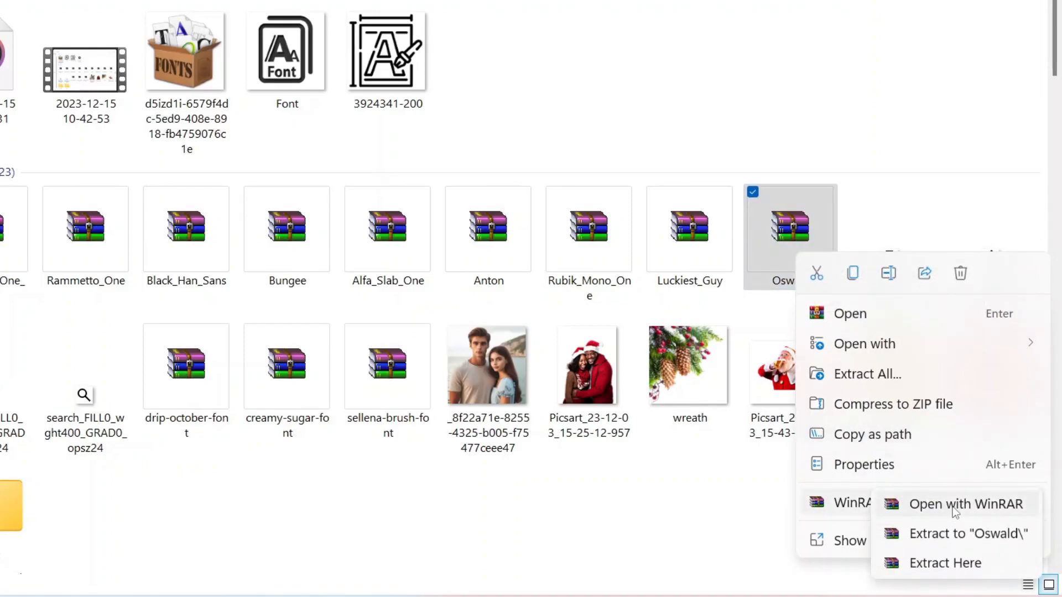
pyautogui.click(952, 508)
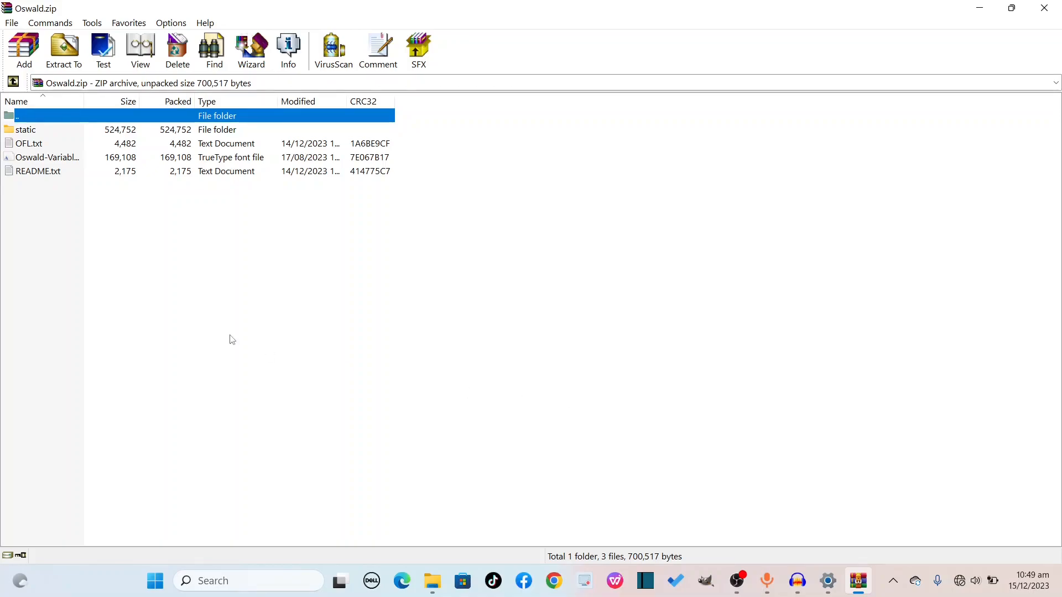
pyautogui.click(72, 54)
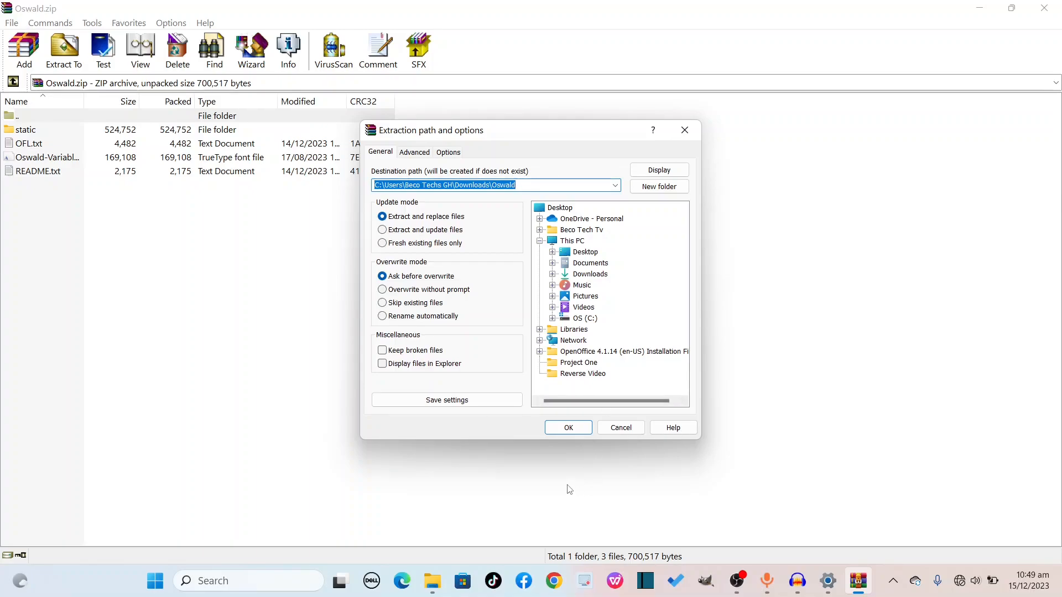
pyautogui.click(568, 428)
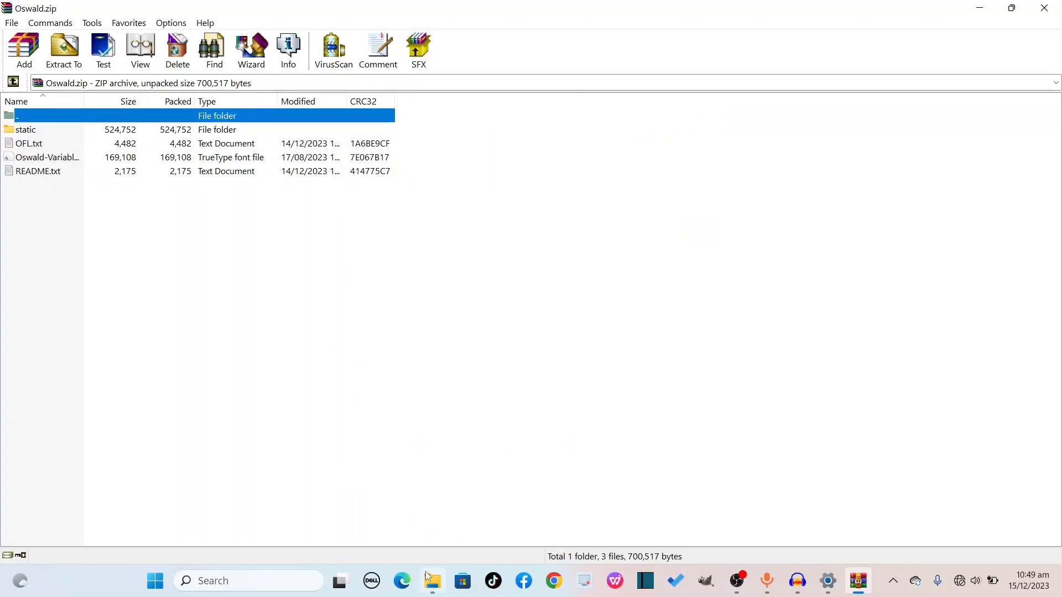
# Step: Switch to File Explorer and open the static subfolder of the extracted Oswald folder in Downloads
pyautogui.click(431, 580)
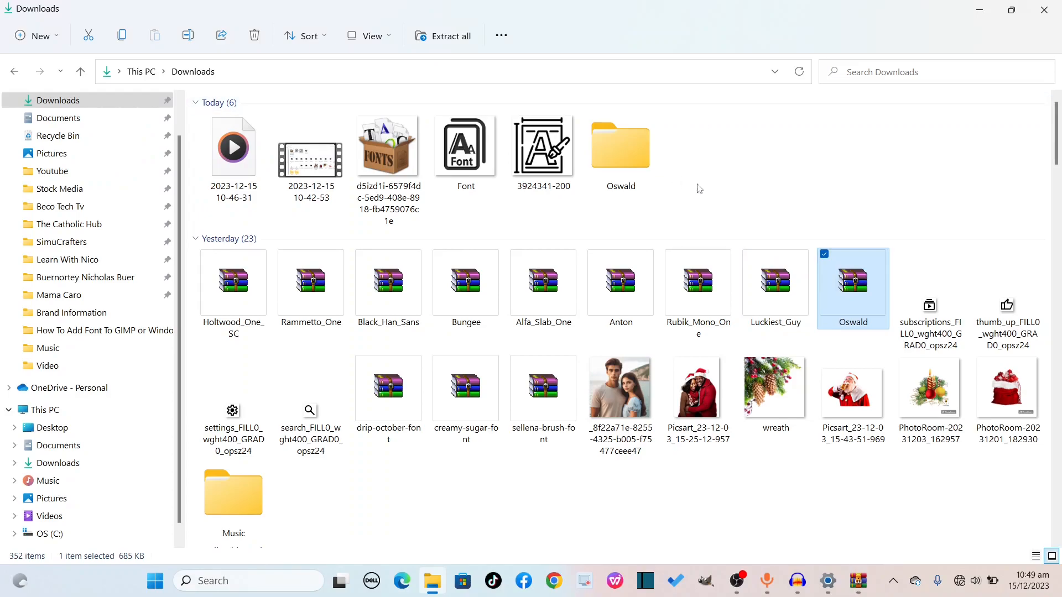
pyautogui.click(639, 173)
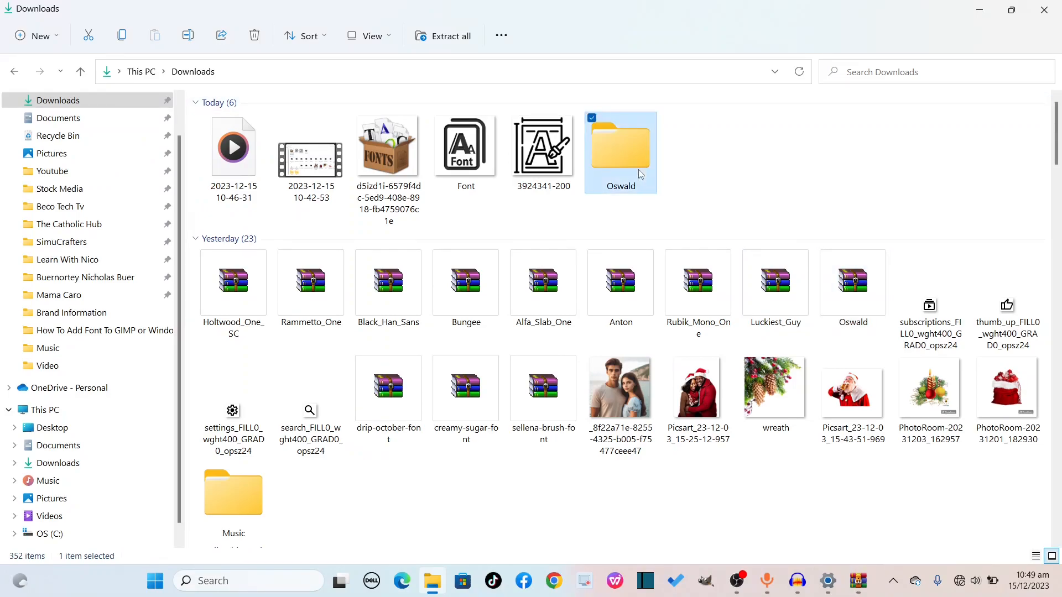
pyautogui.doubleClick(638, 169)
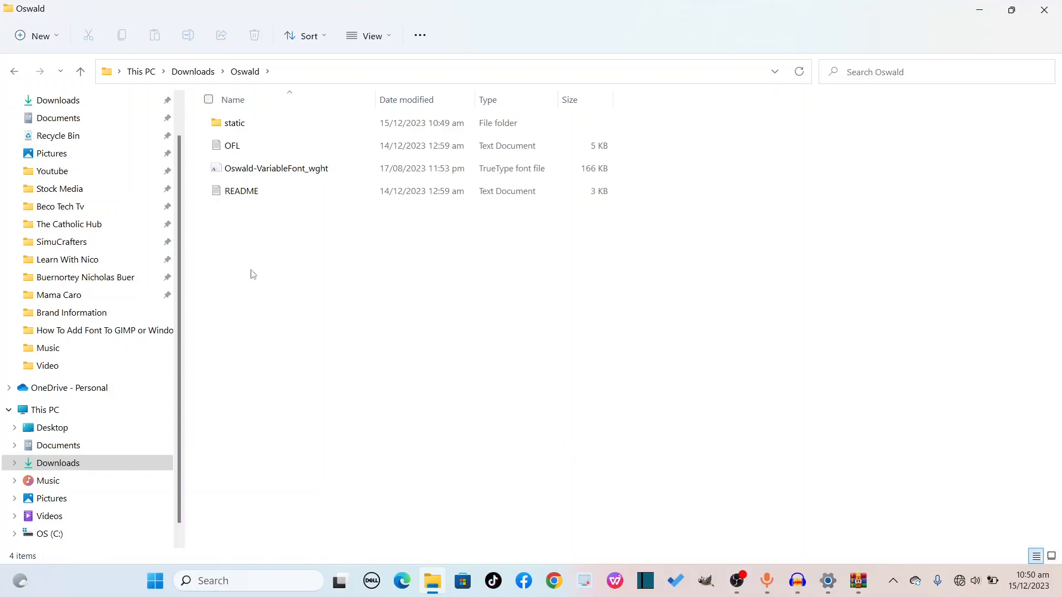
pyautogui.click(242, 130)
pyautogui.doubleClick(242, 129)
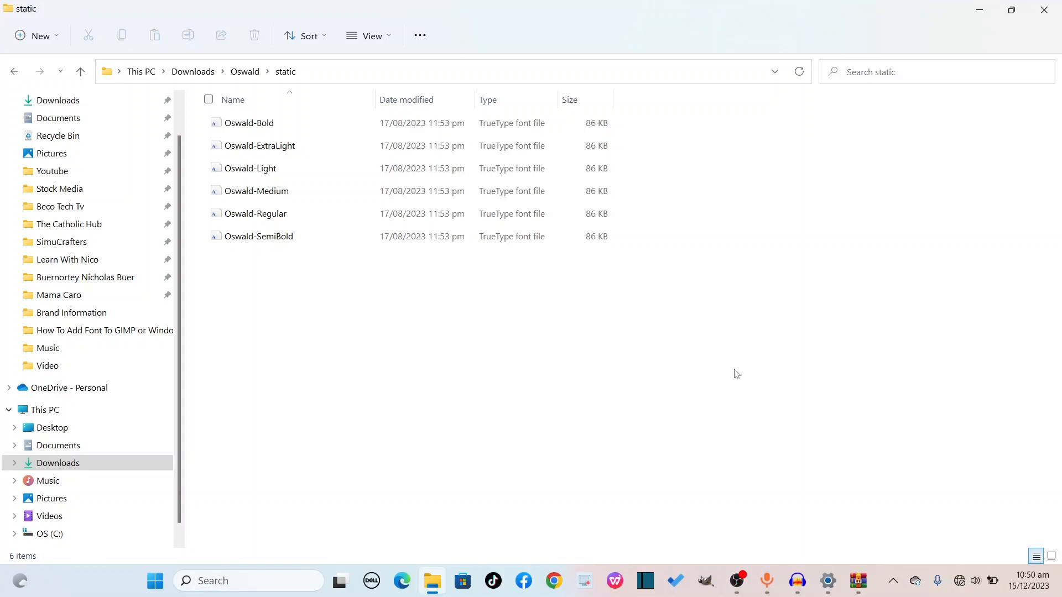
# Step: Install all six Oswald font files from the static folder for the current account
pyautogui.moveTo(371, 300); pyautogui.dragTo(276, 120)
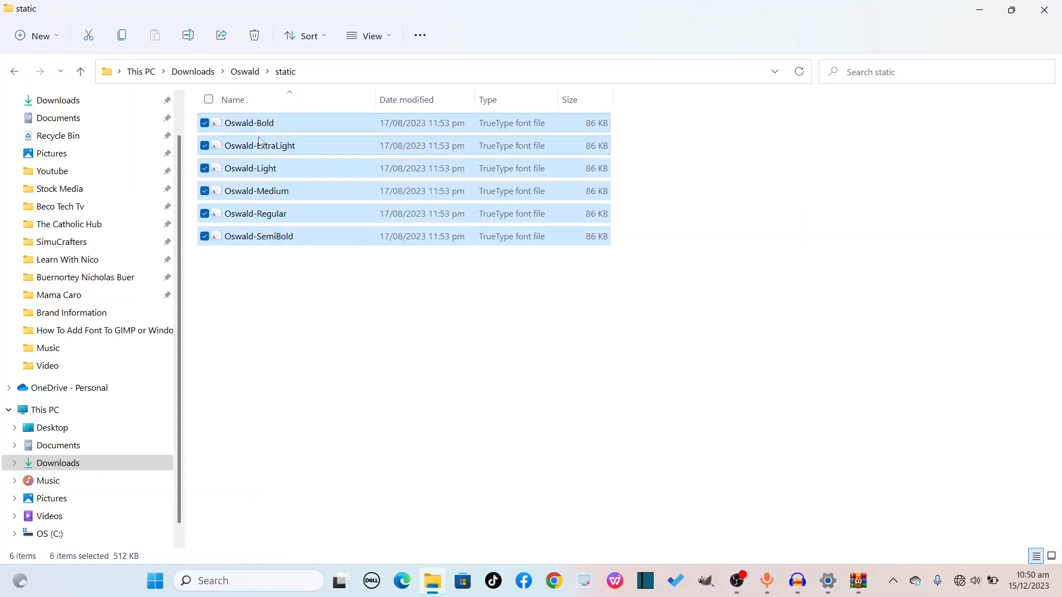
pyautogui.rightClick(261, 143)
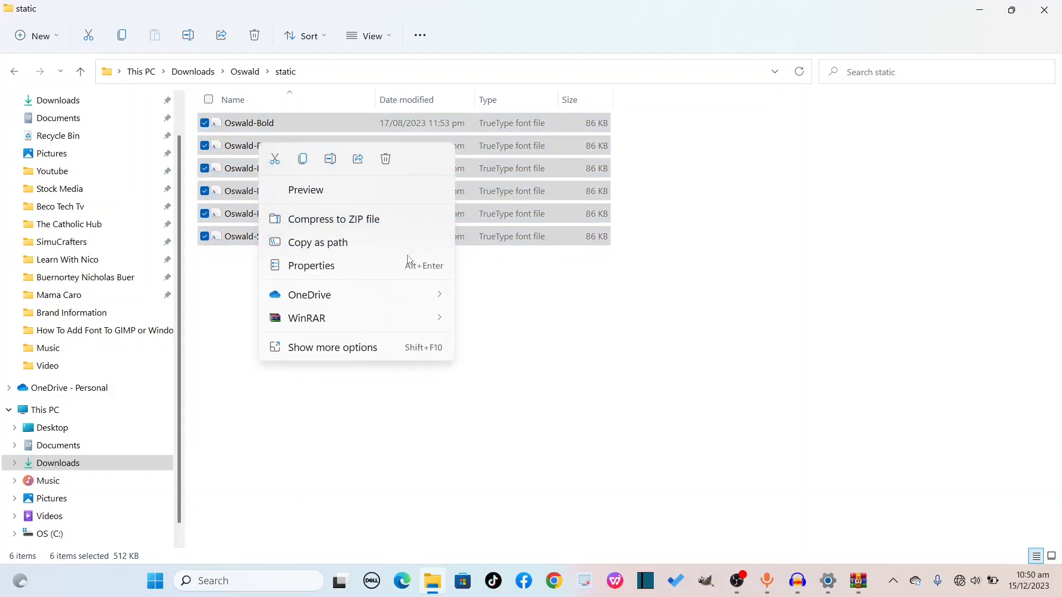
pyautogui.click(370, 354)
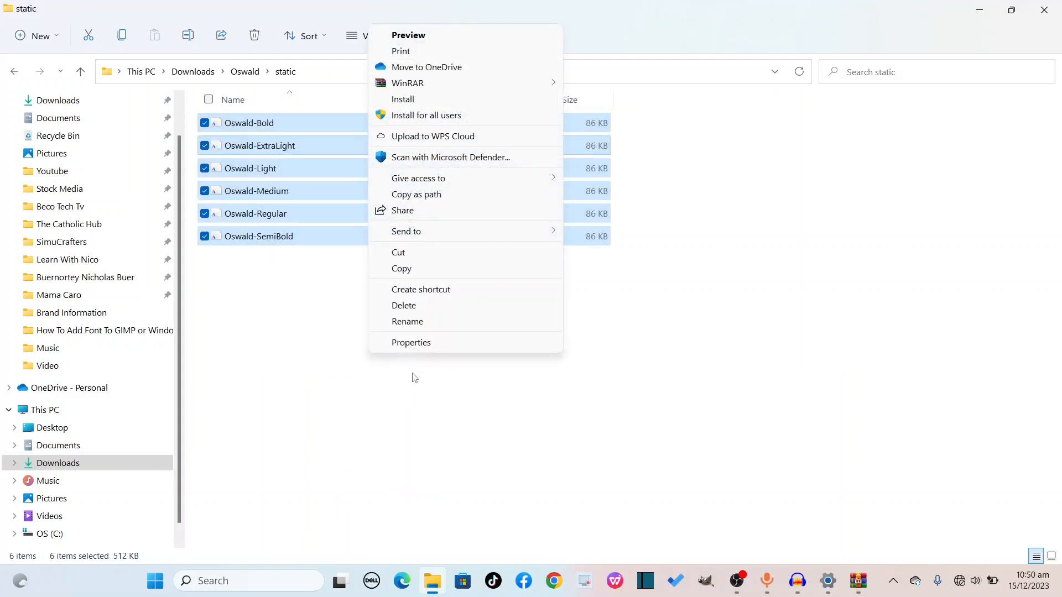
pyautogui.click(405, 103)
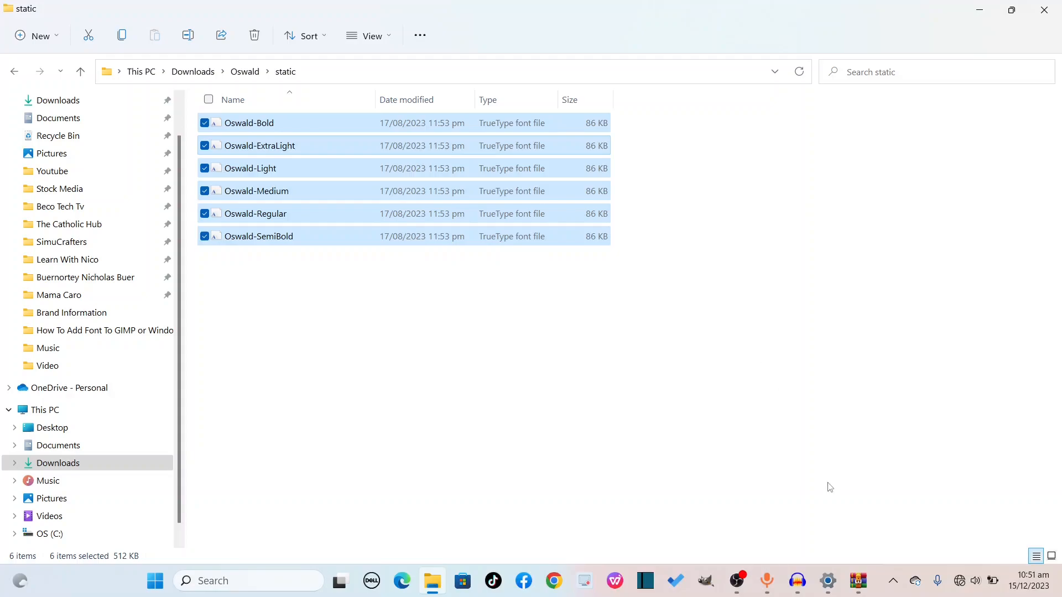
# Step: Switch to GIMP and look through the font list for the installed Oswald fonts
pyautogui.click(706, 581)
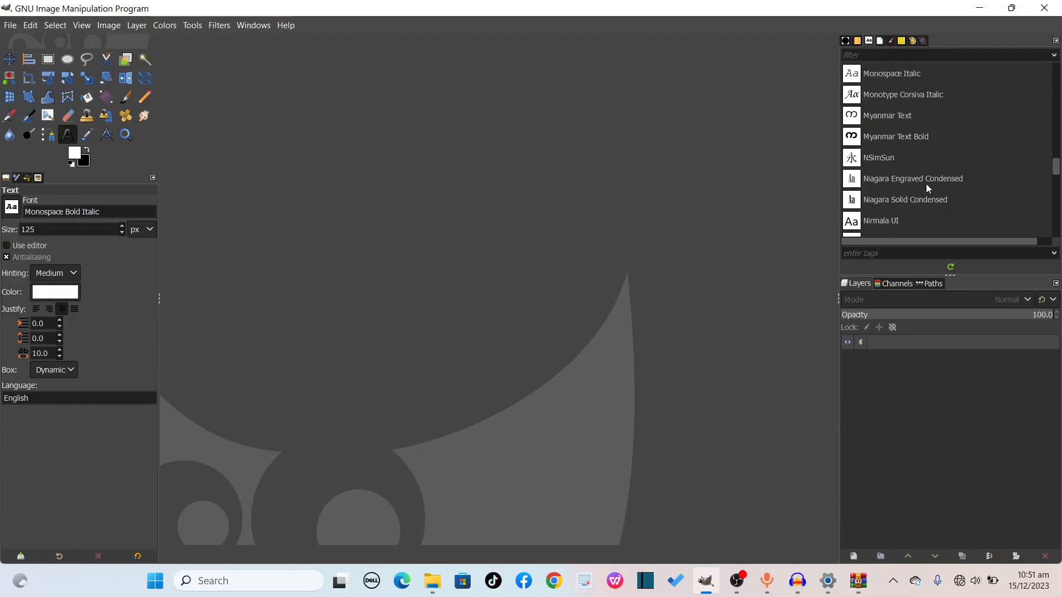
pyautogui.scroll(-5, 965, 171)
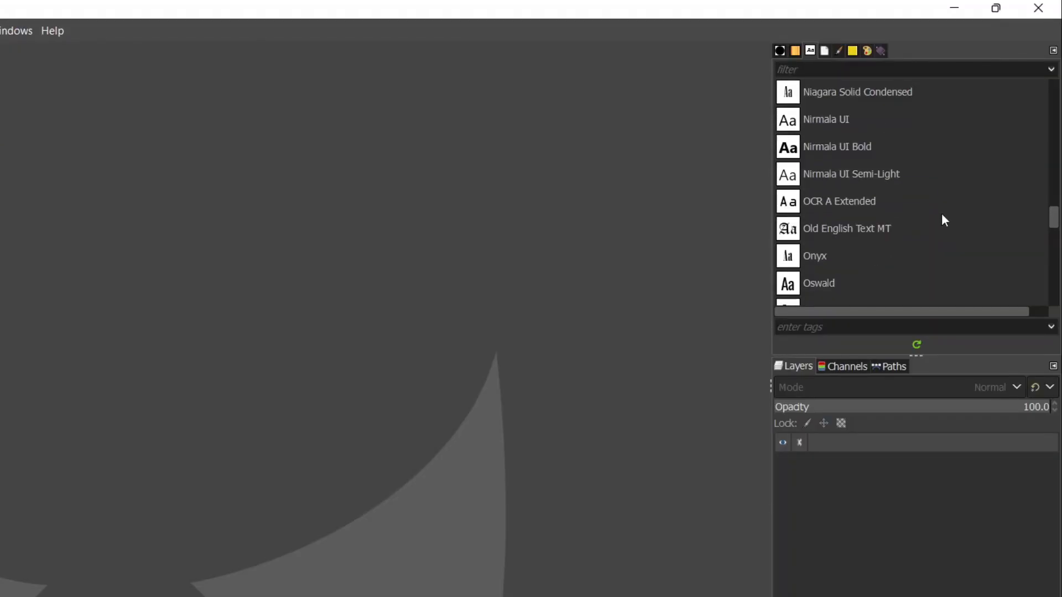
pyautogui.scroll(-2, 942, 216)
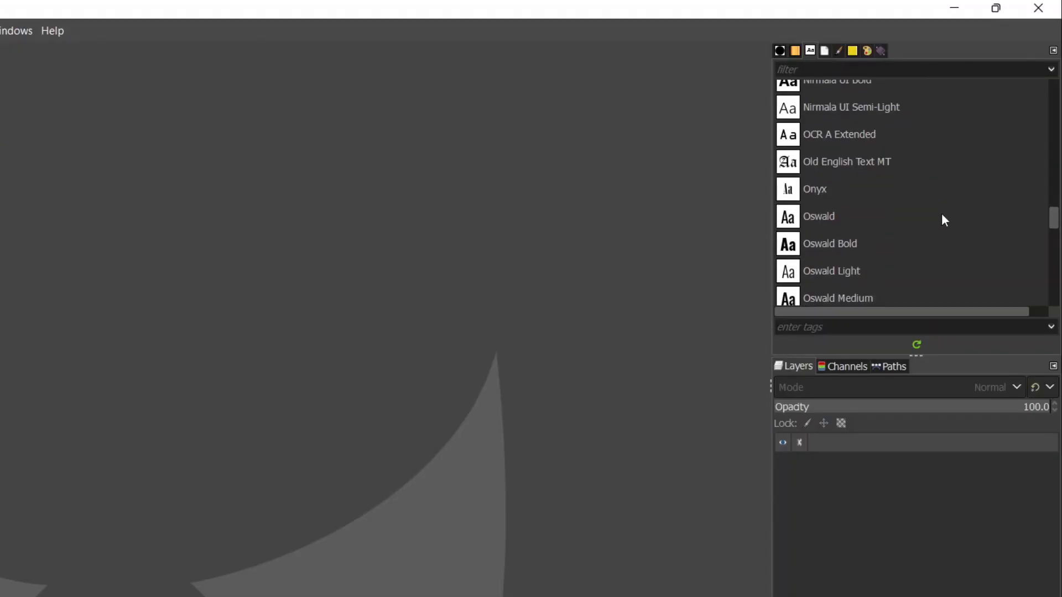
pyautogui.scroll(-1, 844, 215)
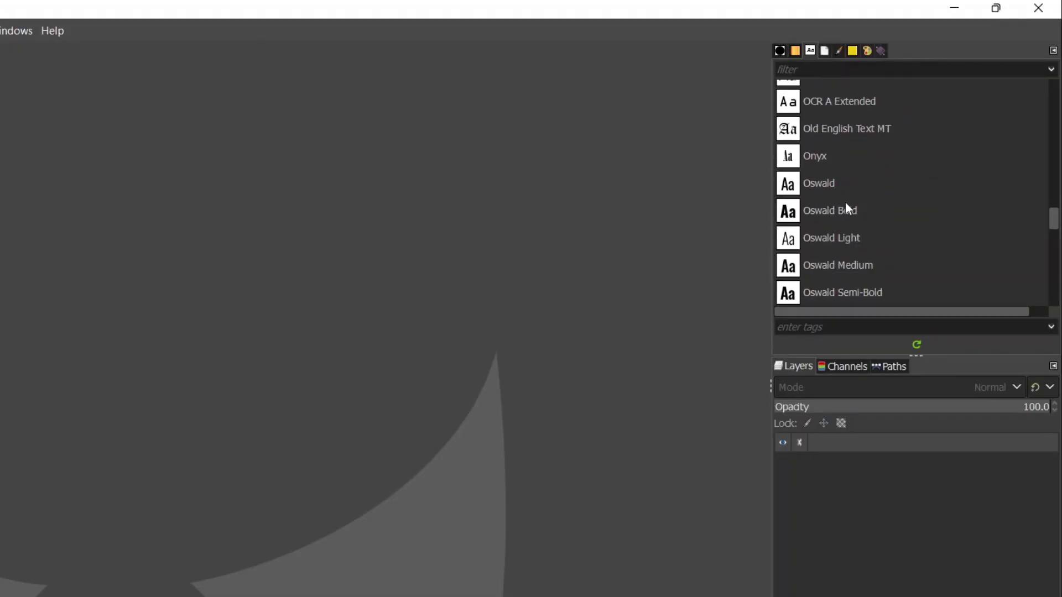
pyautogui.scroll(-1, 846, 211)
pyautogui.scroll(-2, 868, 212)
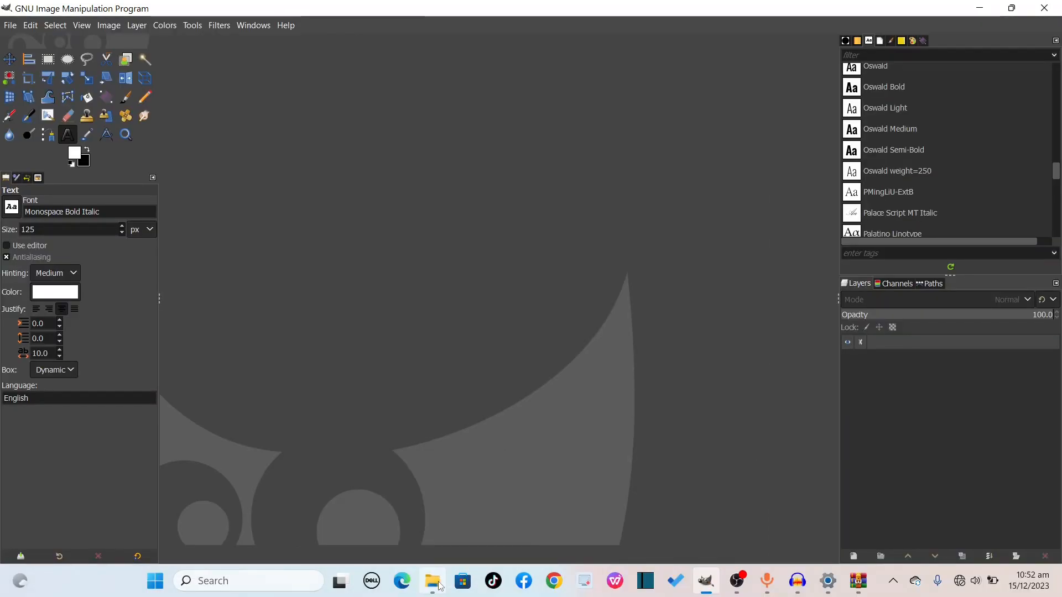
# Step: Review the Oswald font files in File Explorer, clear their selection, and return to GIMP
pyautogui.click(439, 586)
pyautogui.click(310, 313)
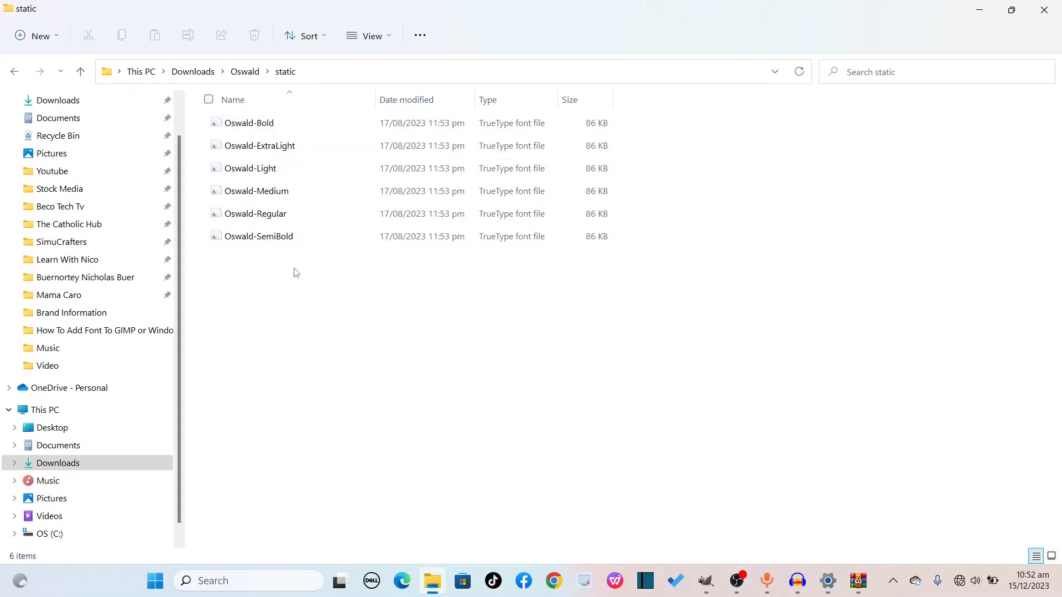
pyautogui.click(716, 582)
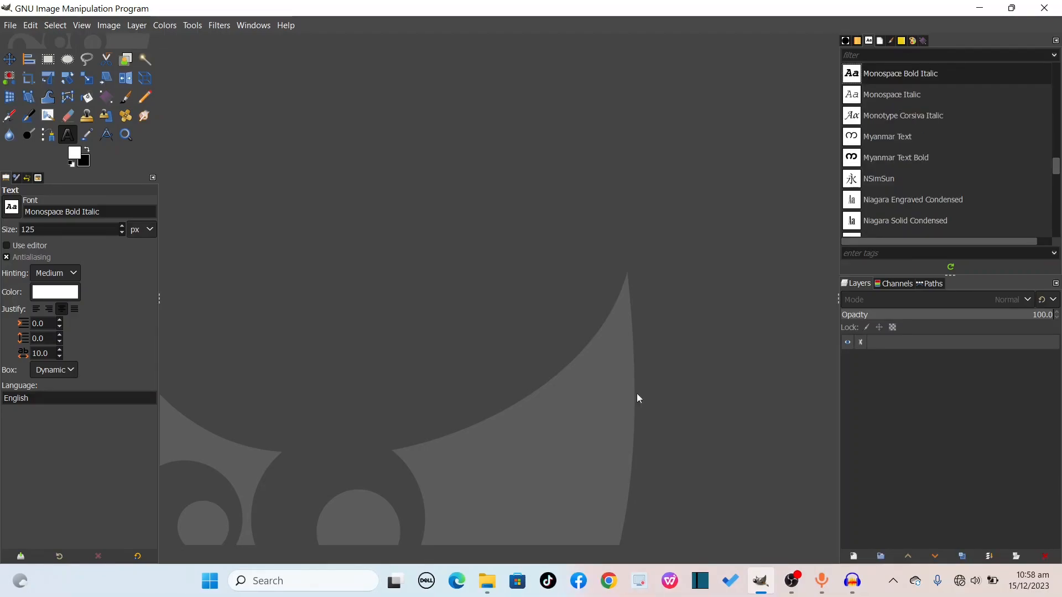
# Step: Create a new 1280 × 720 px image
pyautogui.click(10, 26)
pyautogui.click(17, 40)
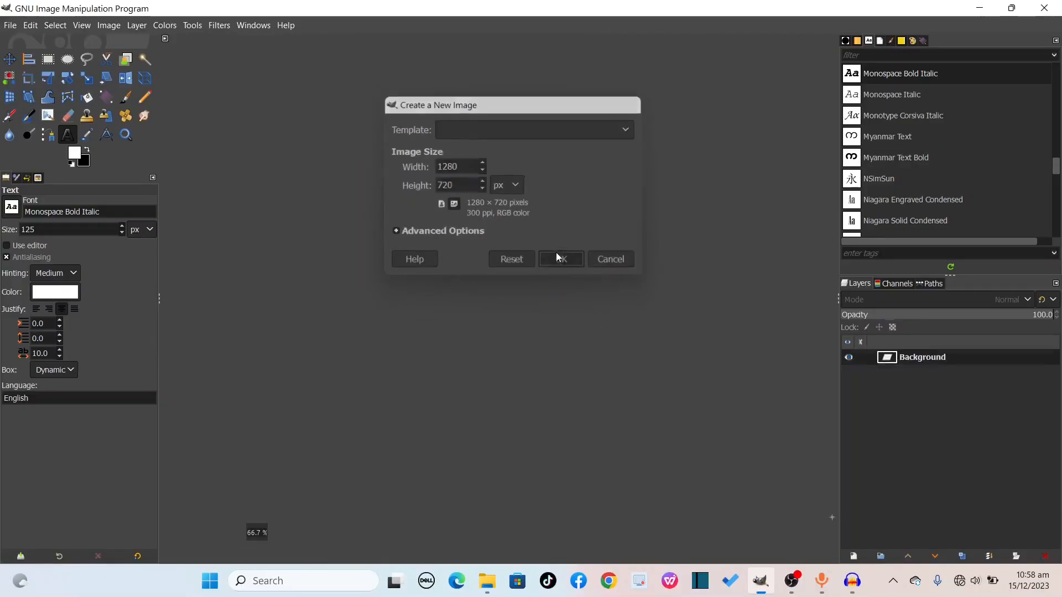
pyautogui.click(559, 334)
# Step: Fill the background layer with the white foreground colour
pyautogui.scroll(-2, 457, 242)
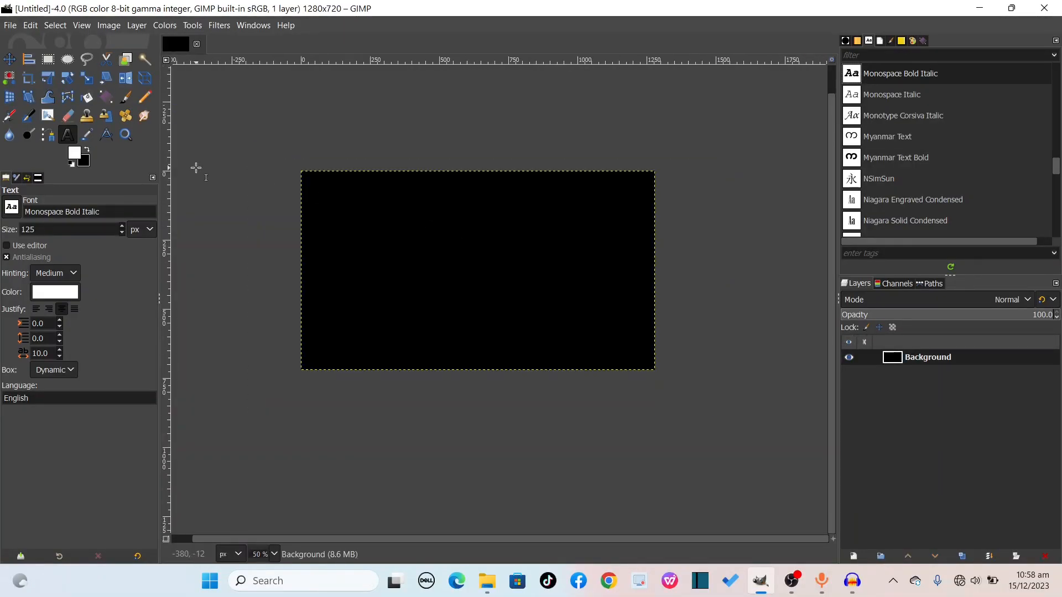
pyautogui.scroll(1, 343, 244)
pyautogui.scroll(1, 343, 244)
pyautogui.moveTo(81, 159); pyautogui.dragTo(315, 316)
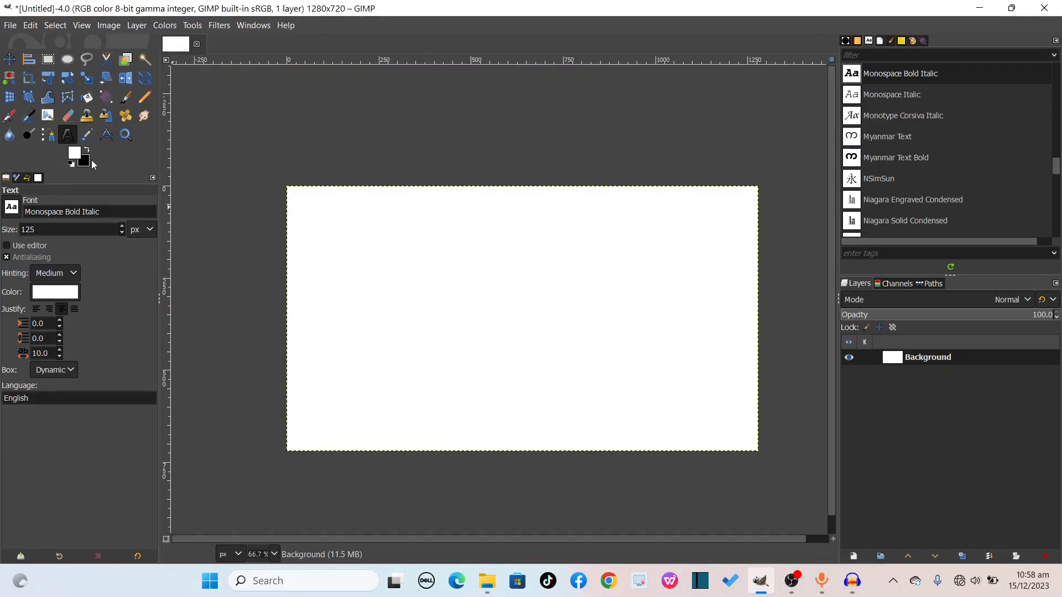
# Step: Add a two-line text to the canvas reading "SUBSCRIBE" and "WATCH OTHER VIDEOS"
pyautogui.moveTo(549, 543); pyautogui.dragTo(562, 540)
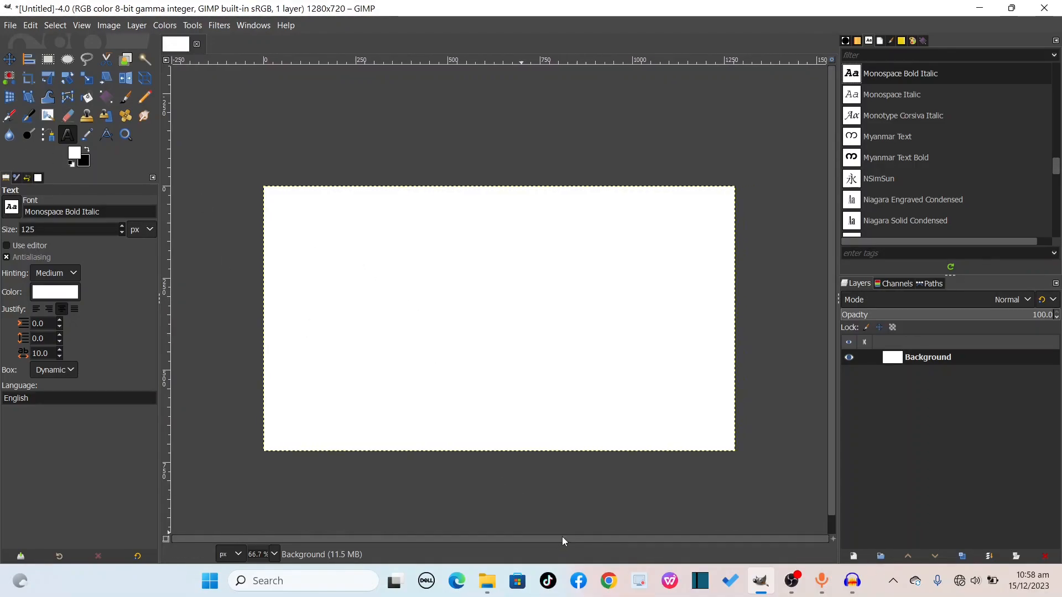
pyautogui.click(379, 333)
pyautogui.write('SUBSCRIBE')
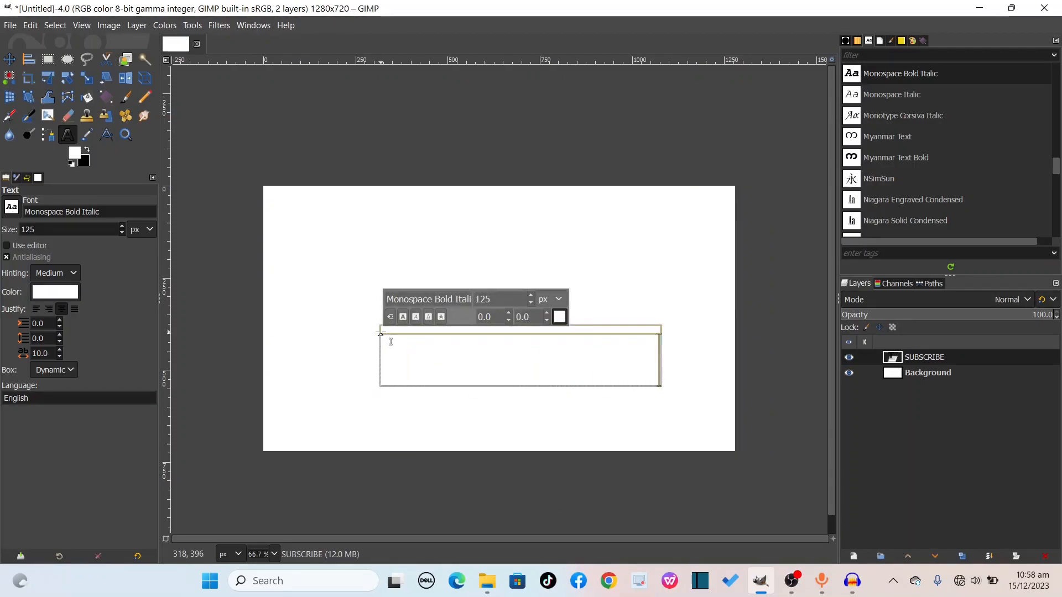
pyautogui.press('Return')
pyautogui.write('TO MY CHANNENEL')
# Step: Select the entire two-line text and change its colour to black (000000)
pyautogui.hotkey('ctrl', 'a')
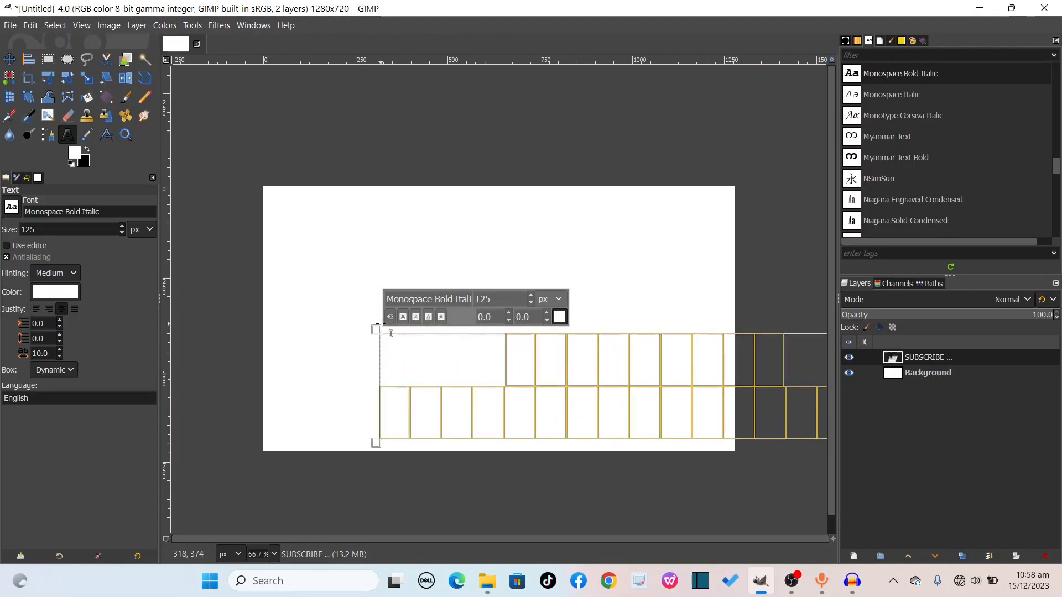
pyautogui.click(560, 316)
pyautogui.moveTo(416, 303); pyautogui.dragTo(356, 437)
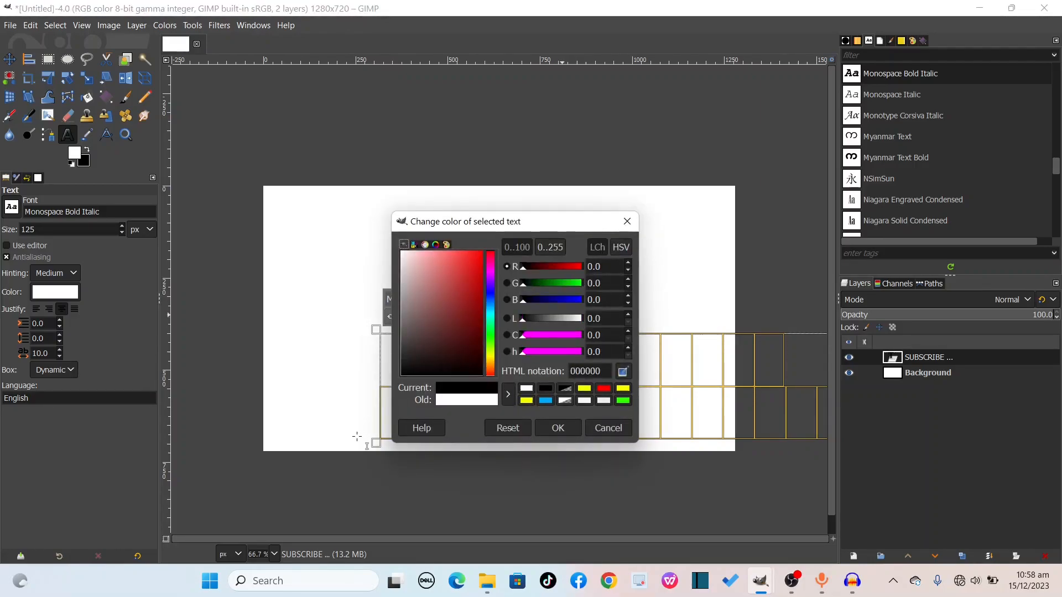
pyautogui.click(557, 427)
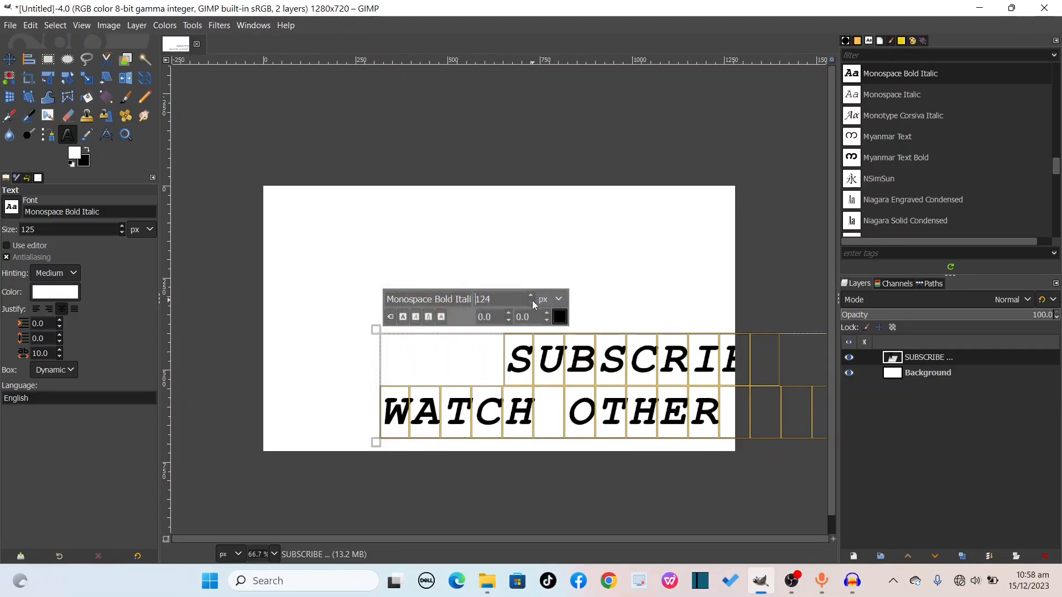
# Step: Reduce the text size to 101 px and move the text block towards the middle of the canvas
pyautogui.scroll(-4, 532, 303)
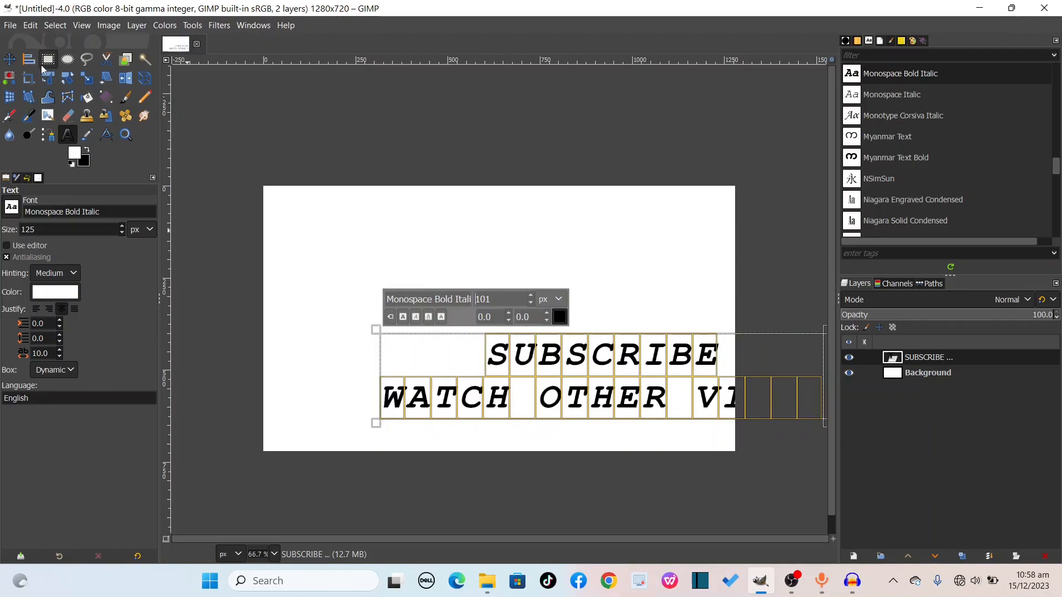
pyautogui.click(9, 59)
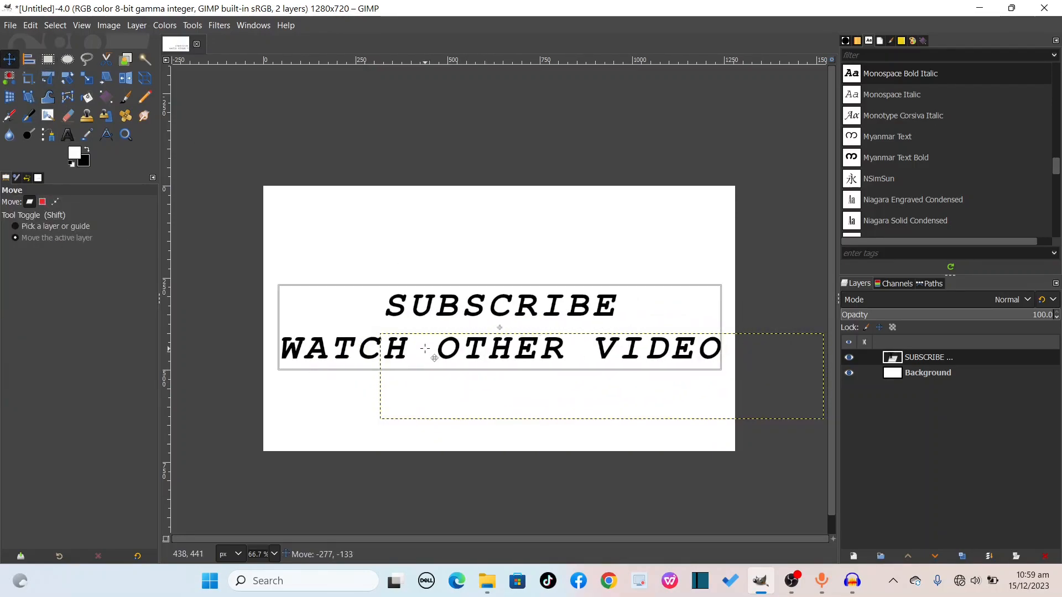